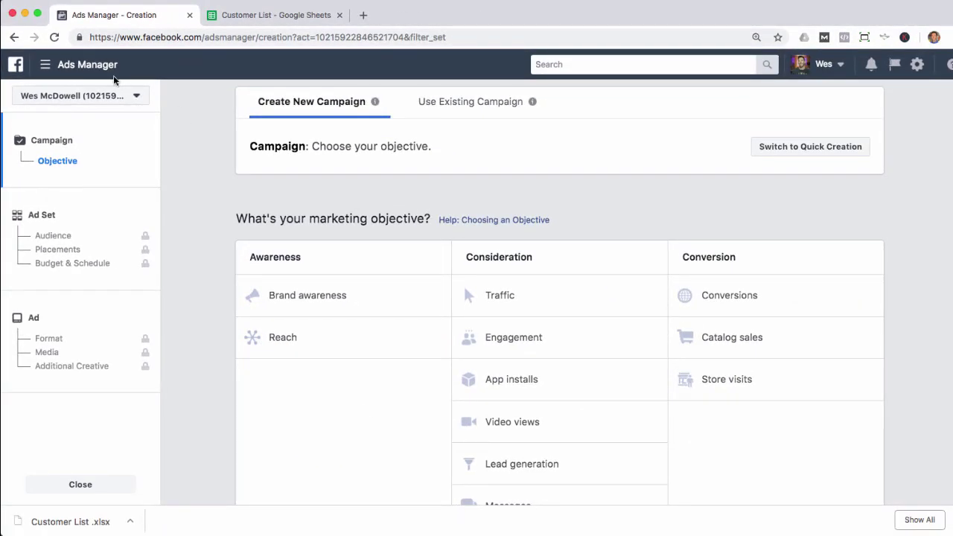
Step: Go to Audiences and start a custom audience from a customer file, adding customers from your own file
click(90, 66)
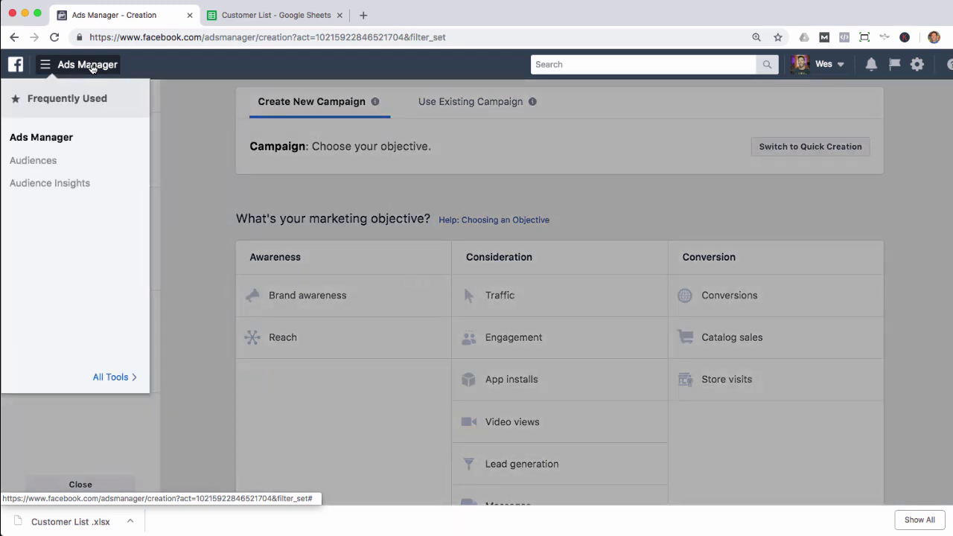
click(45, 164)
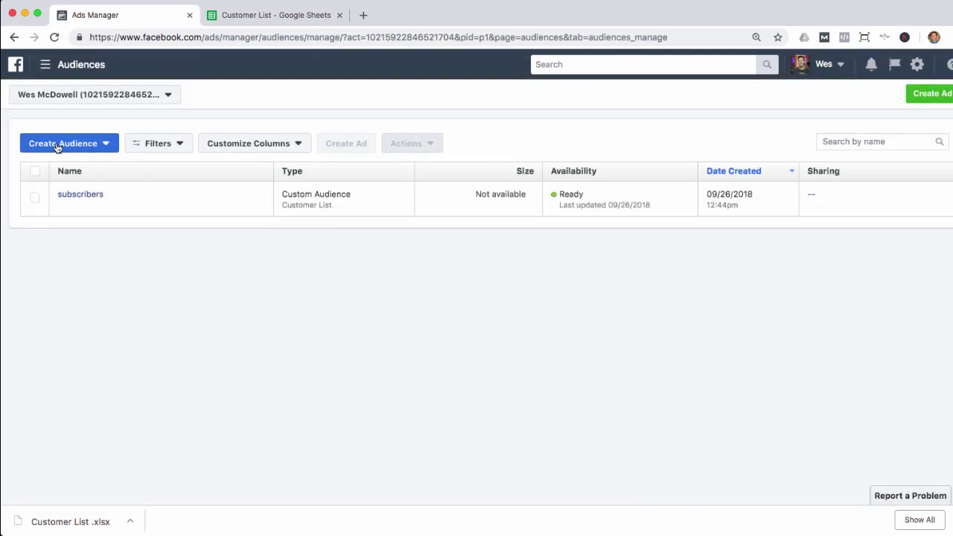
click(58, 146)
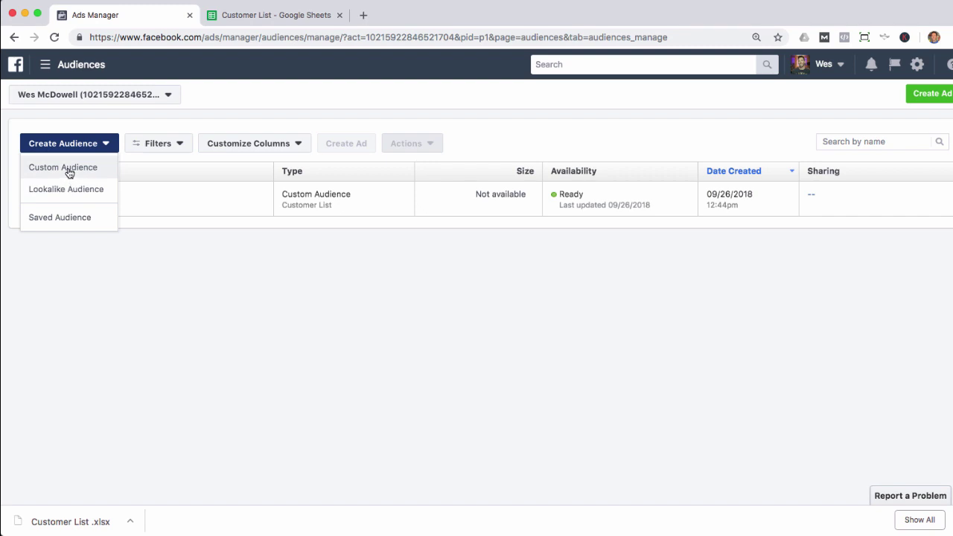
click(69, 173)
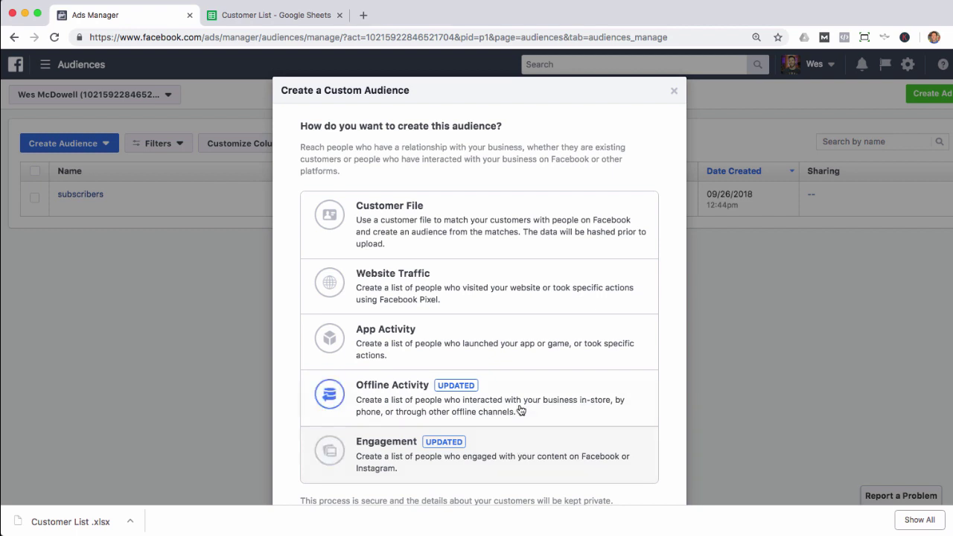
click(497, 235)
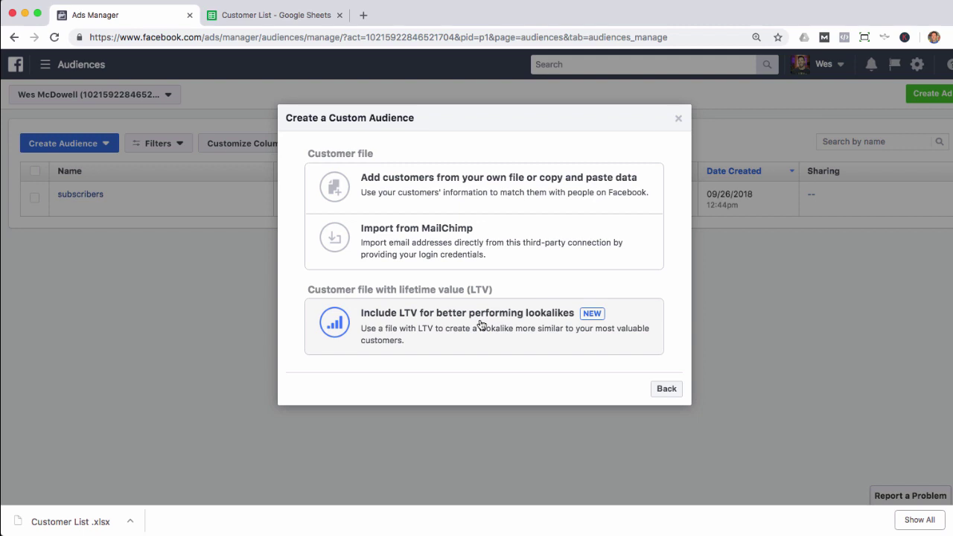
click(479, 195)
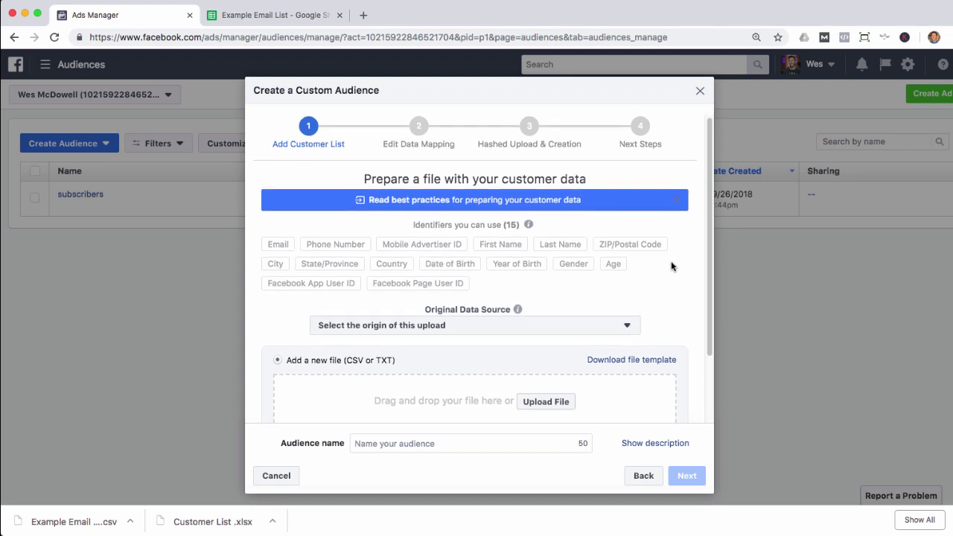
Step: Upload Example Email List.csv as data collected directly from customers and create the custom audience with the column mapped as Email
scroll(671, 265, down, 2)
scroll(671, 266, down, 3)
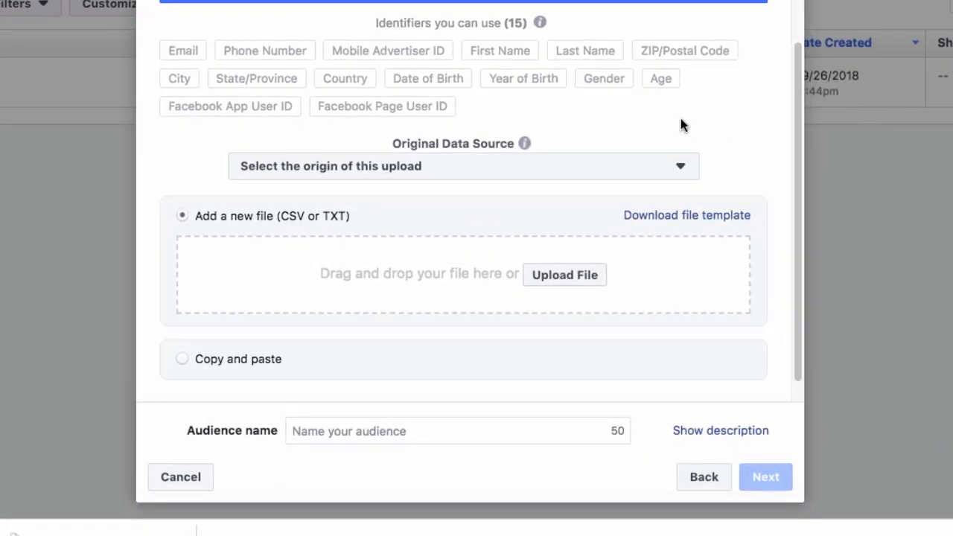
click(684, 168)
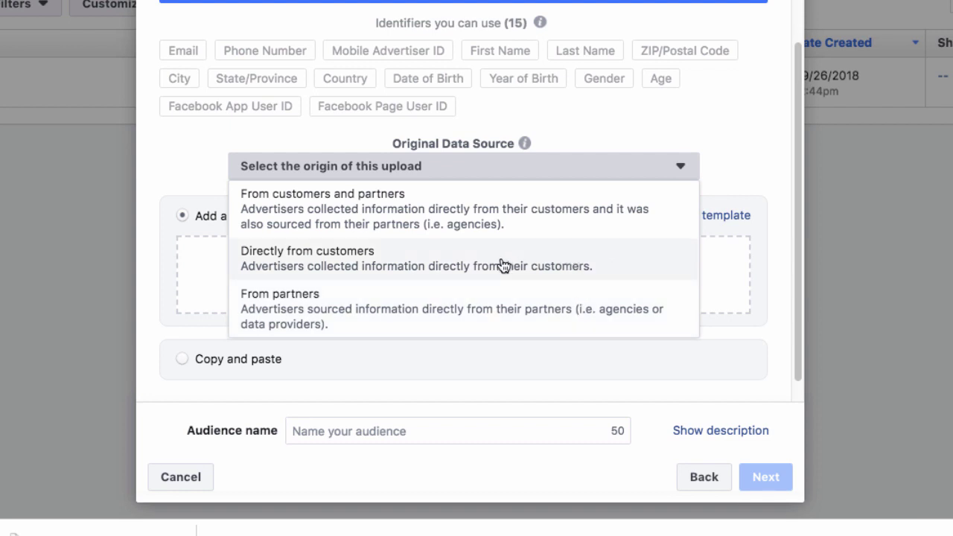
click(347, 261)
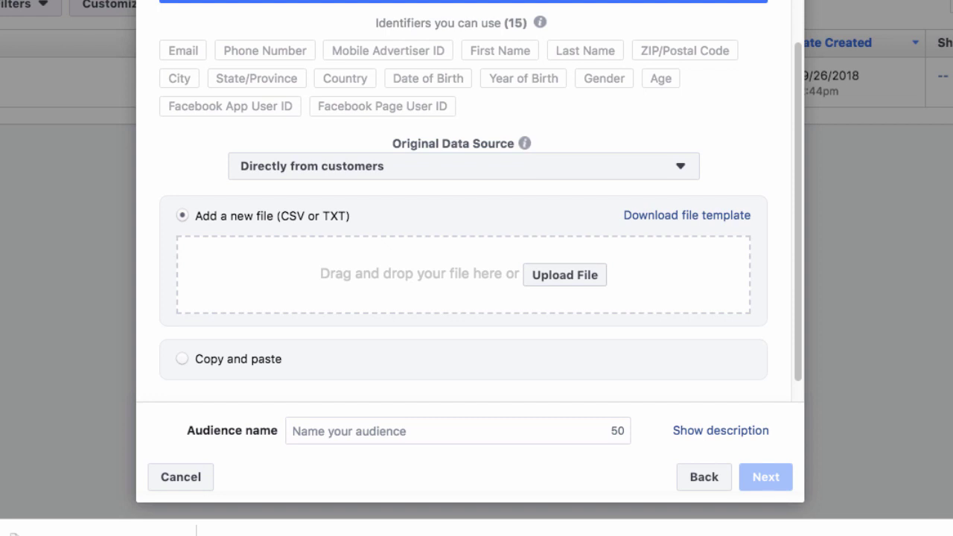
drag(952, 307, 441, 265)
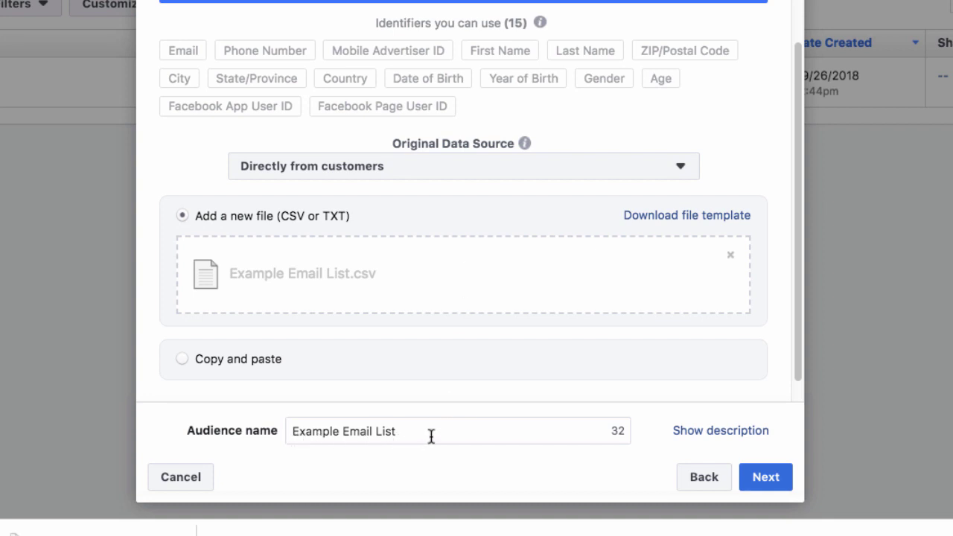
click(774, 484)
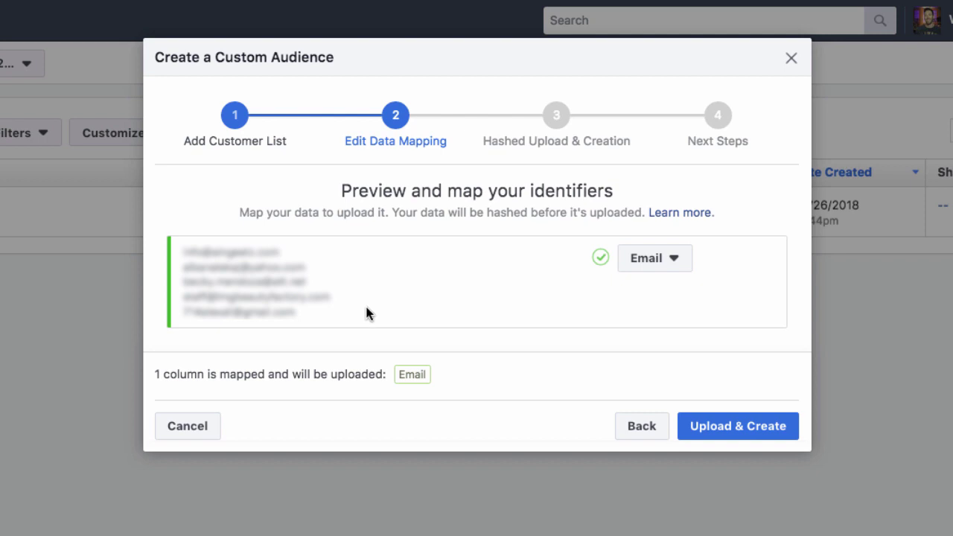
click(734, 428)
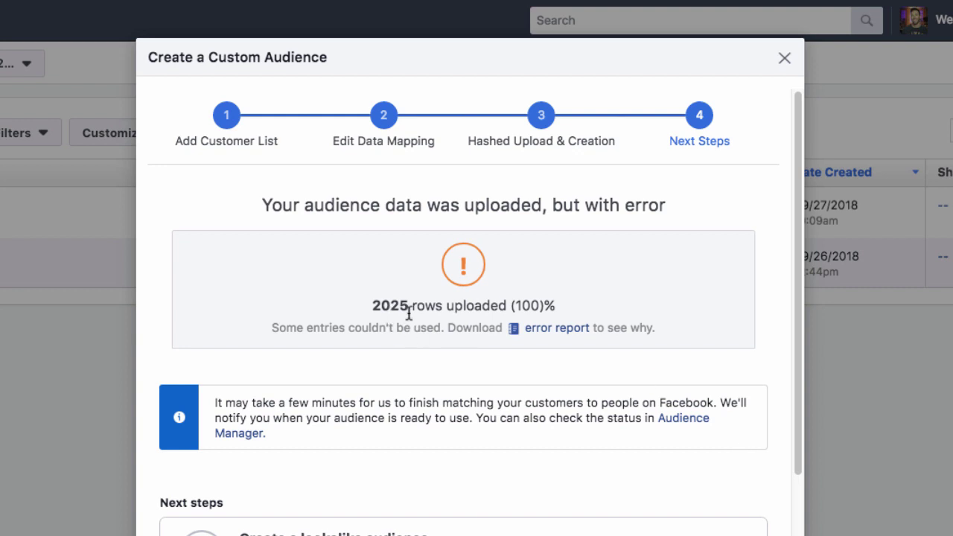
Step: Start a lookalike audience based on Example Email List and set its location to United States
scroll(524, 351, down, 3)
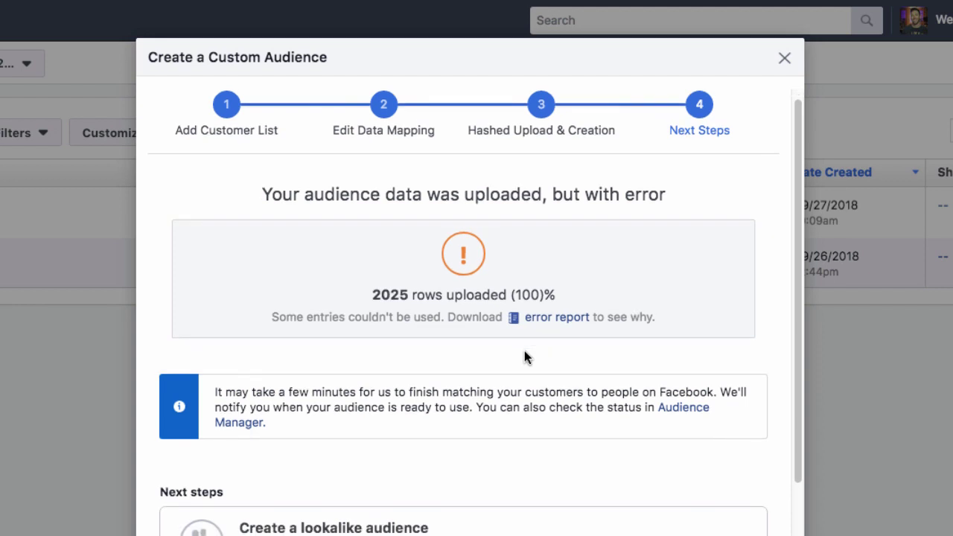
scroll(525, 357, down, 1)
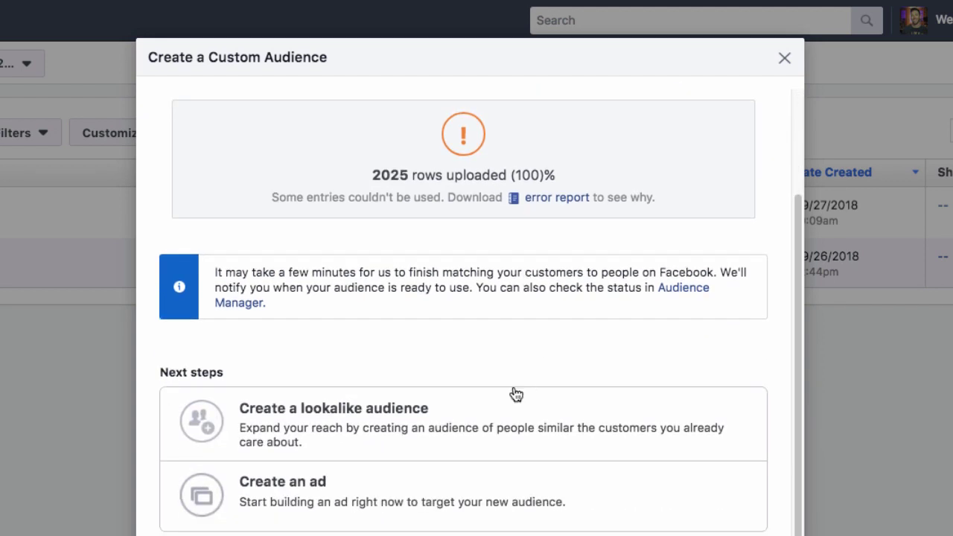
click(355, 432)
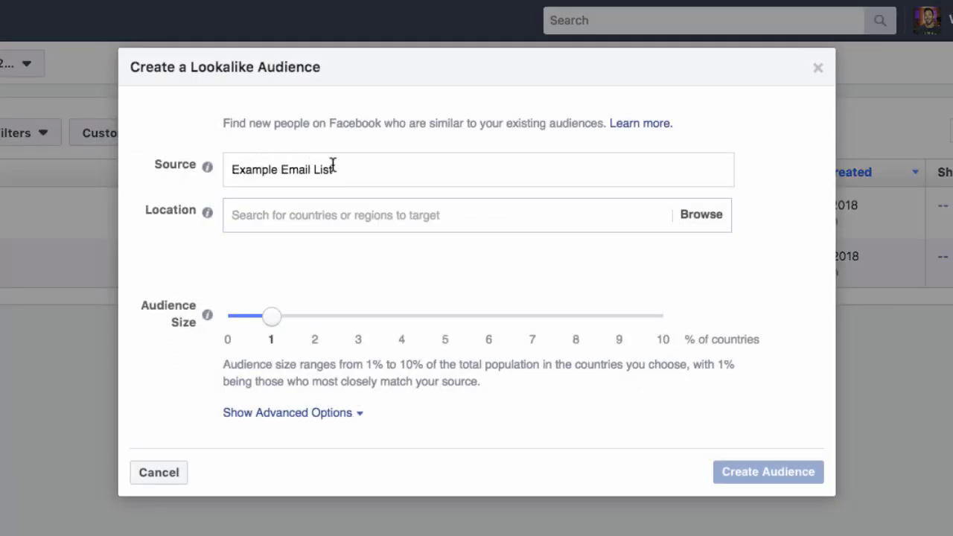
click(350, 214)
text(U)
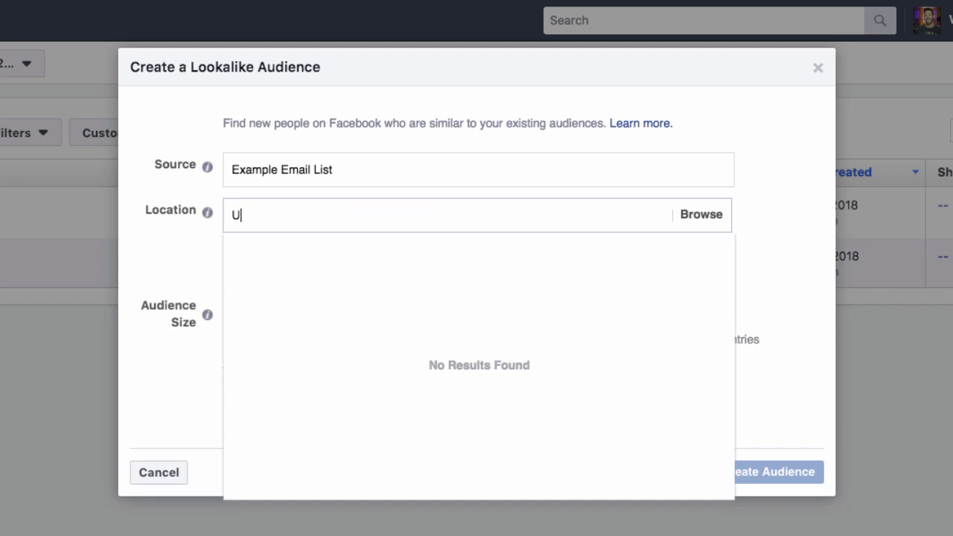
text(nited)
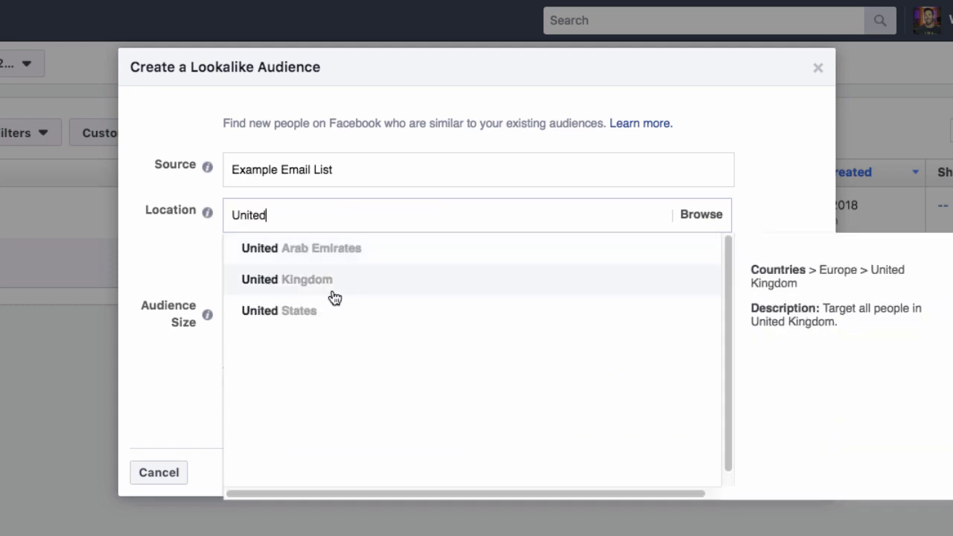
click(334, 311)
Step: Try lookalike audience sizes of 2% and 10%, return the size to 1%, and create the audience
scroll(795, 301, down, 1)
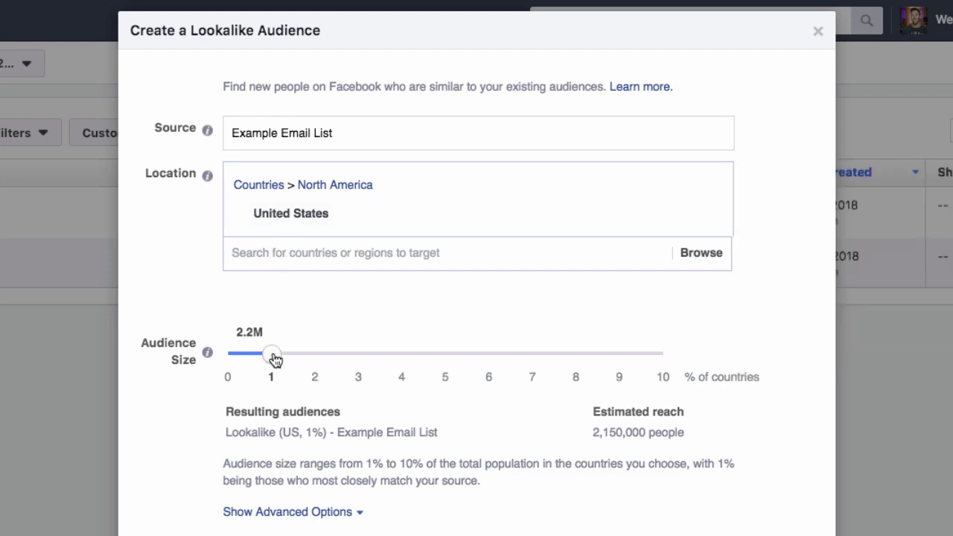
drag(274, 360, 316, 361)
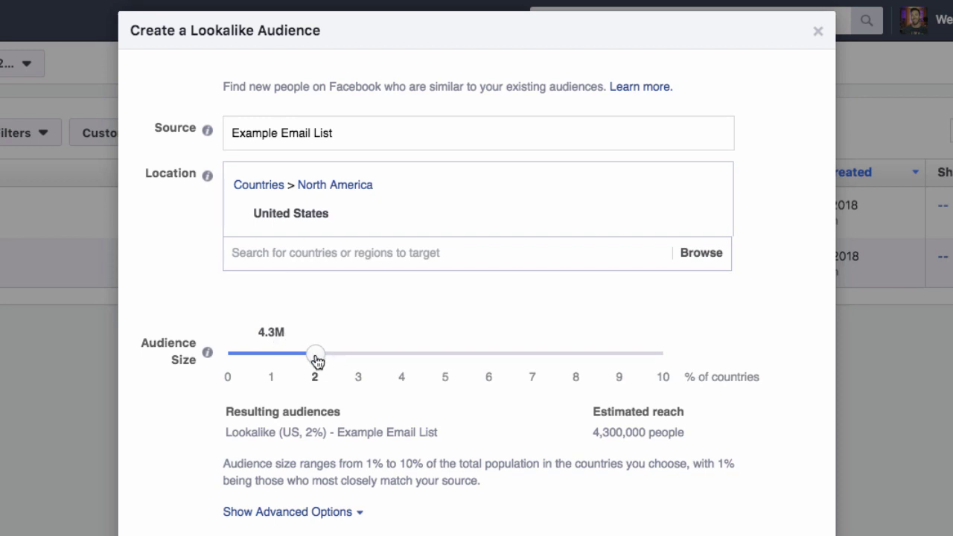
drag(317, 361, 671, 359)
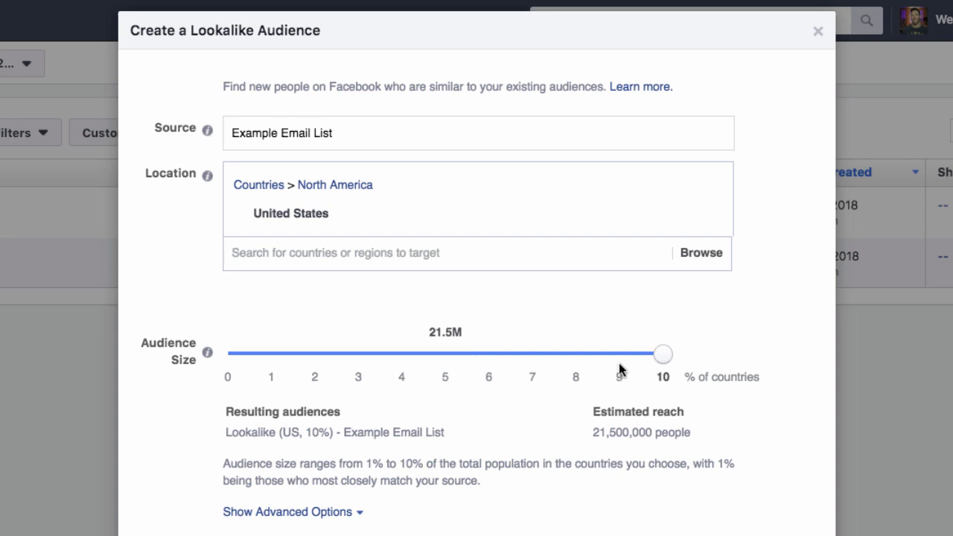
drag(663, 363, 273, 379)
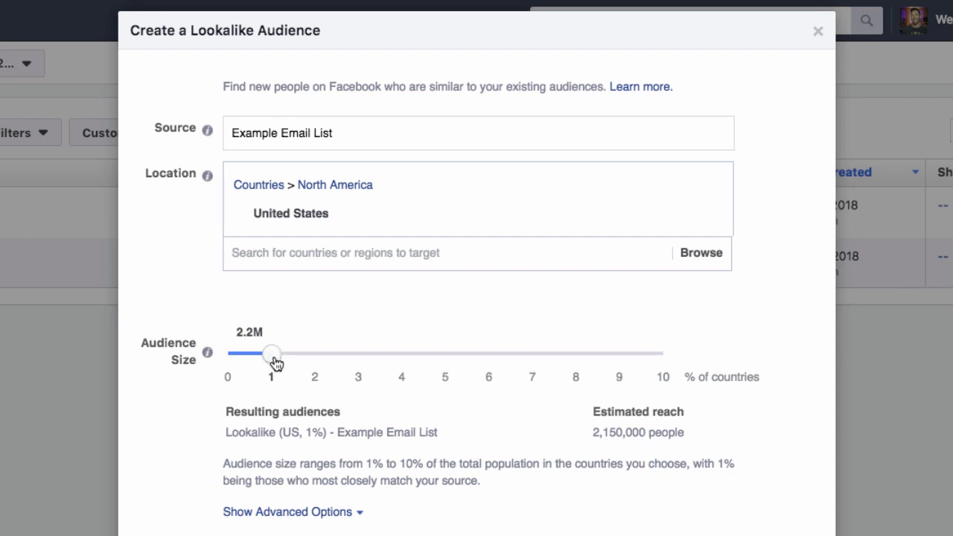
drag(295, 356, 315, 361)
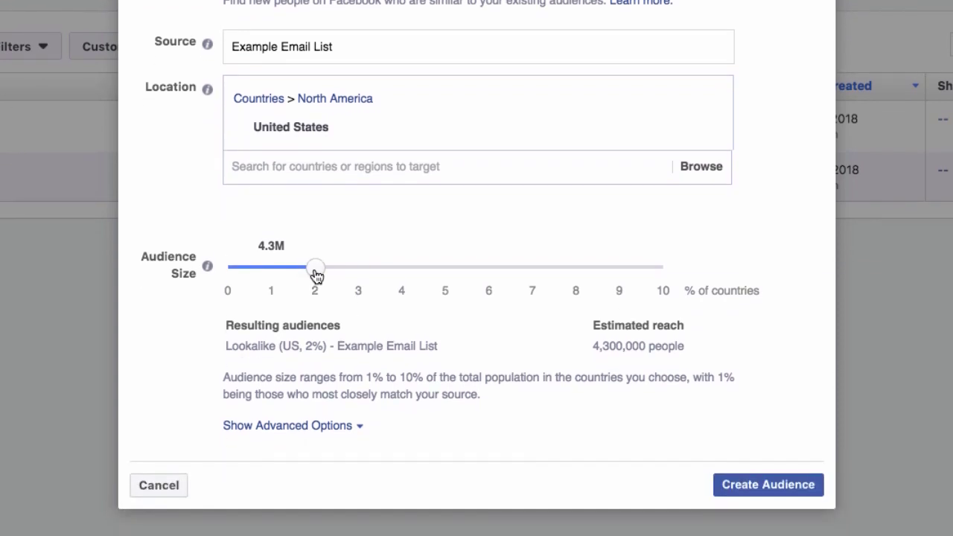
drag(316, 361, 273, 364)
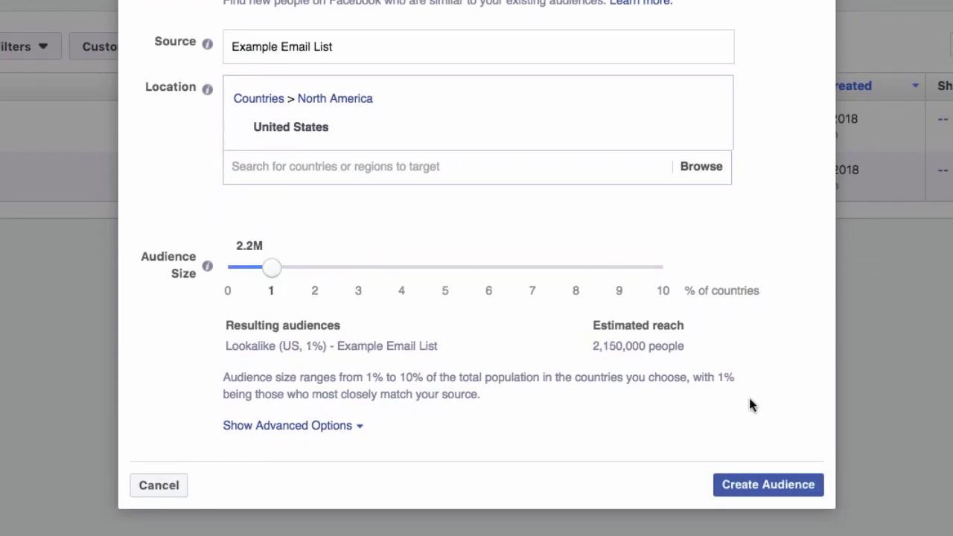
click(757, 488)
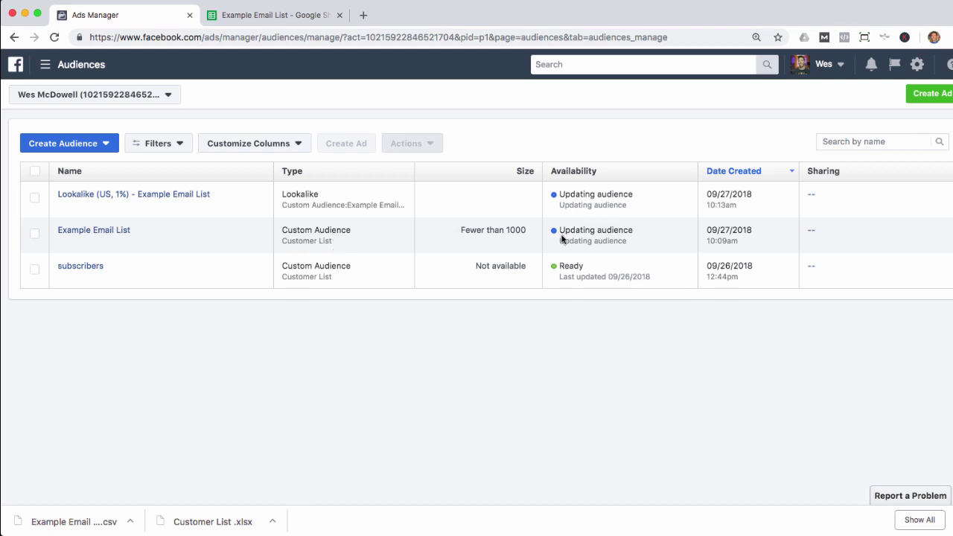
Step: Start another custom audience from a customer file, choosing the option that includes lifetime value (LTV)
mouse_move(119, 198)
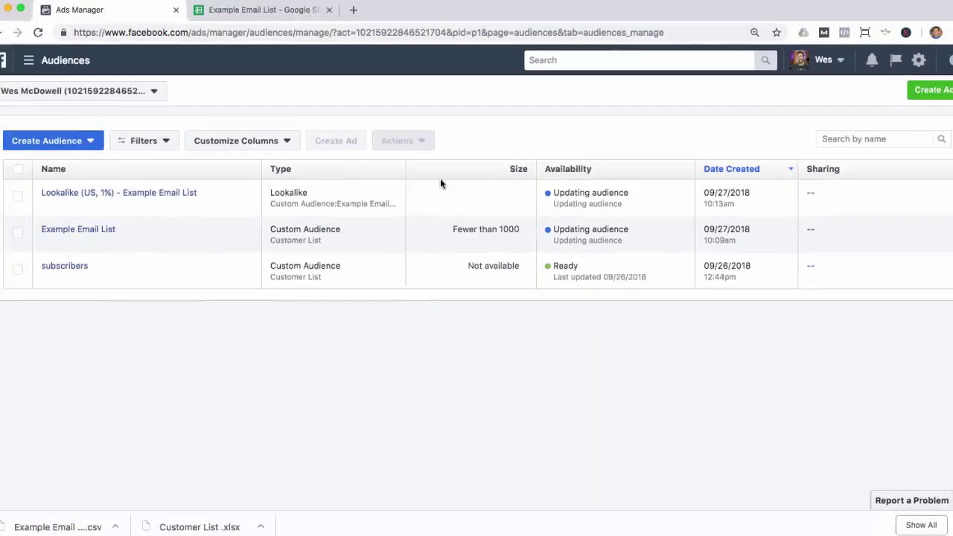
click(44, 141)
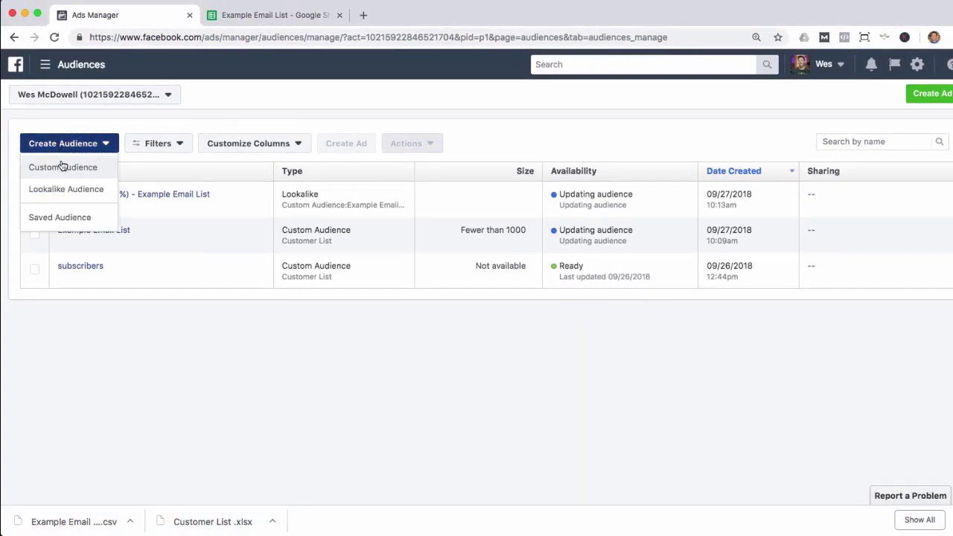
click(61, 166)
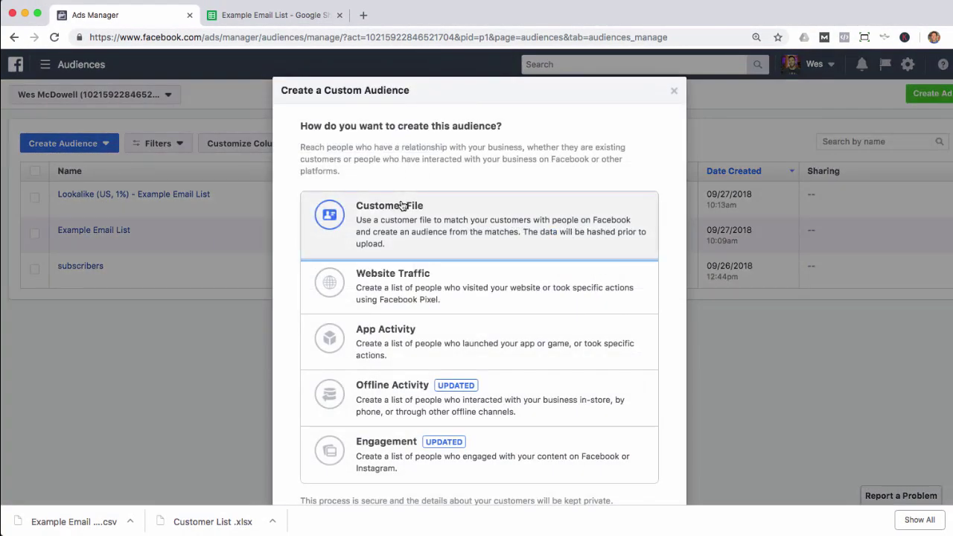
click(398, 210)
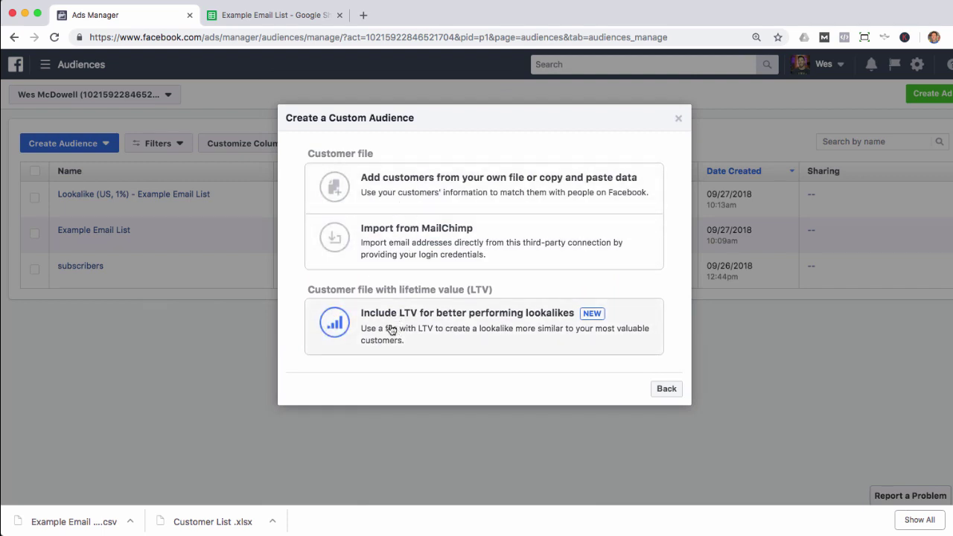
click(415, 327)
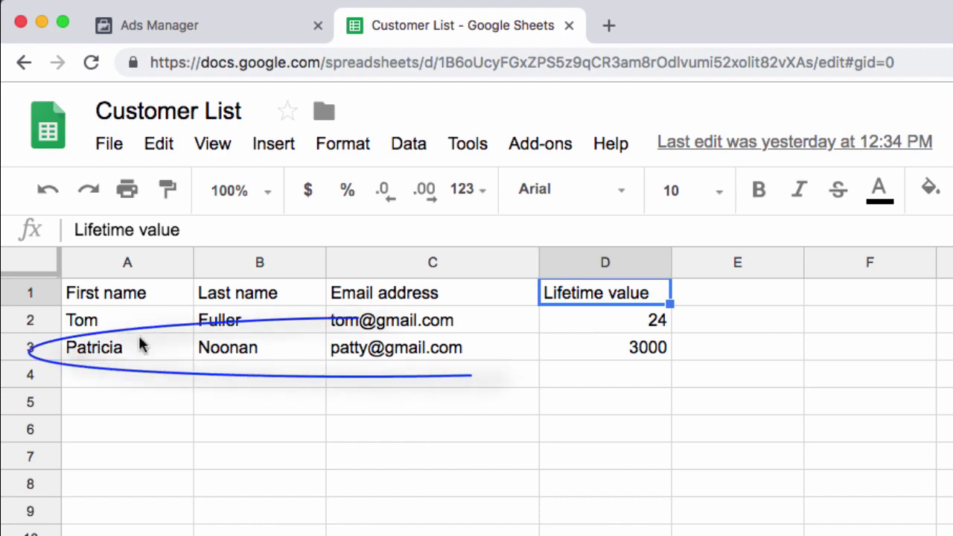
Step: In the Customer List Google Sheet, examine the two customer rows and the lifetime value in D2
click(34, 350)
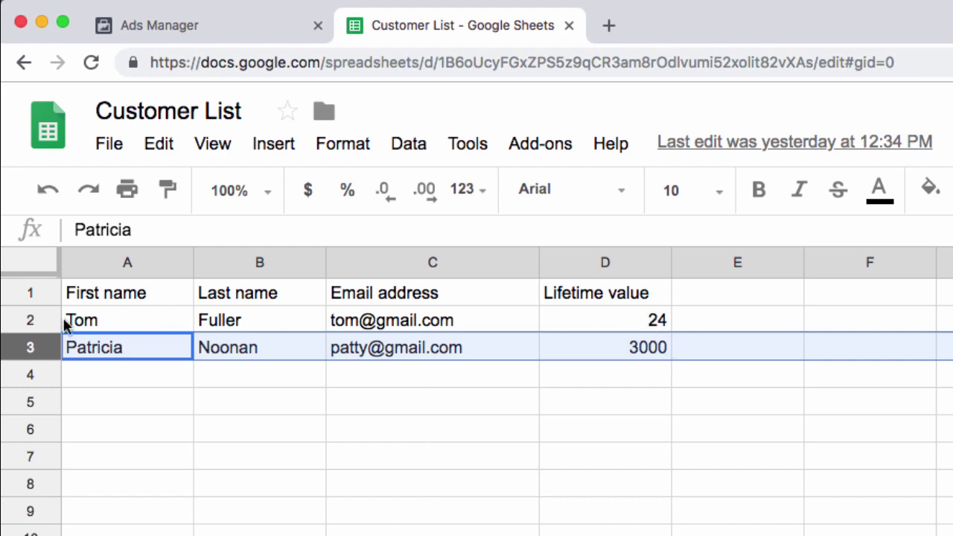
click(33, 319)
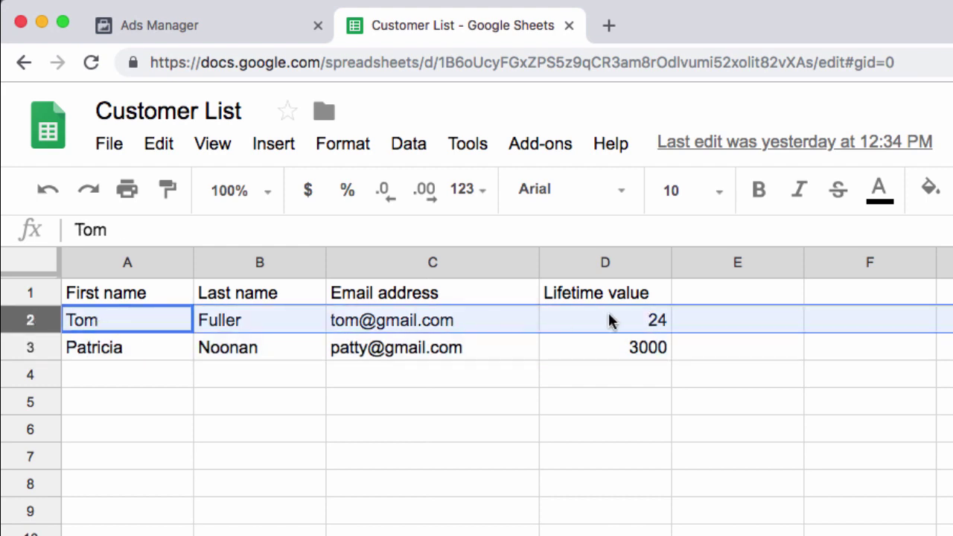
click(33, 348)
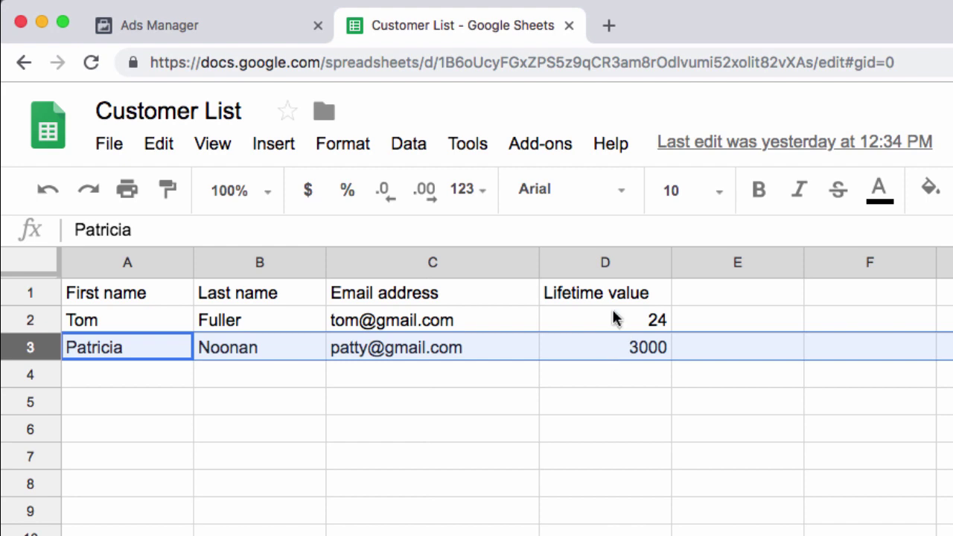
click(615, 319)
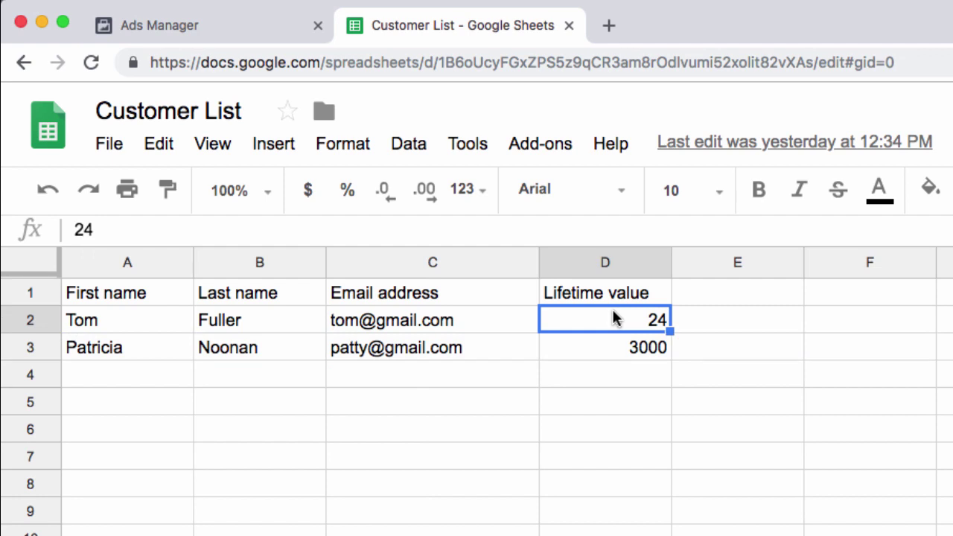
Step: Enter the lifetime value in D3 as 3,000 with a thousands separator and reopen the cell to check the stored value
click(633, 351)
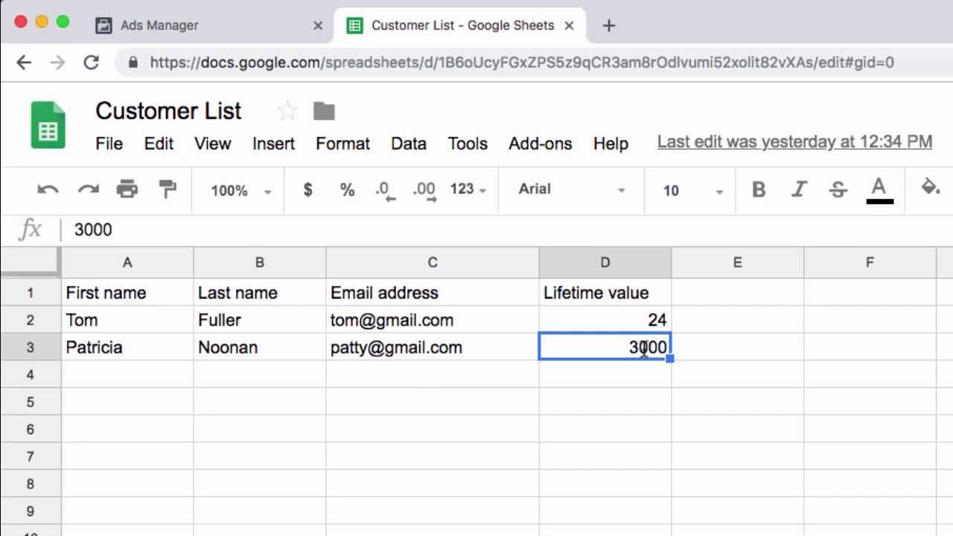
double_click(641, 349)
text(,)
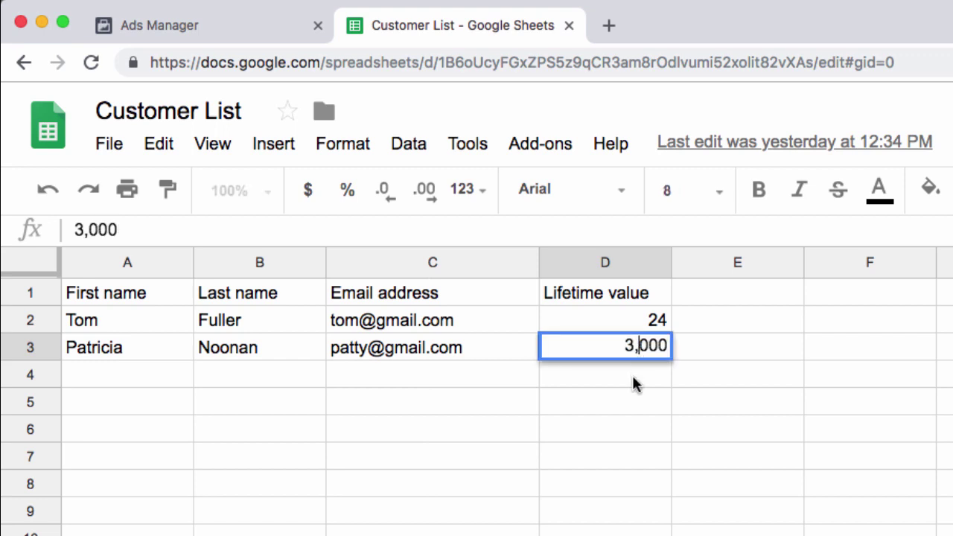
click(634, 381)
double_click(643, 350)
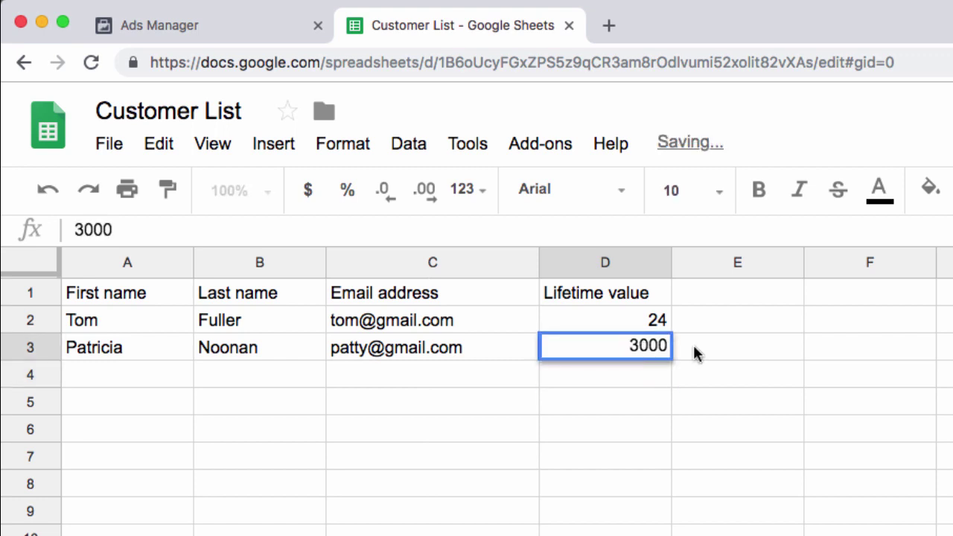
click(615, 377)
click(631, 356)
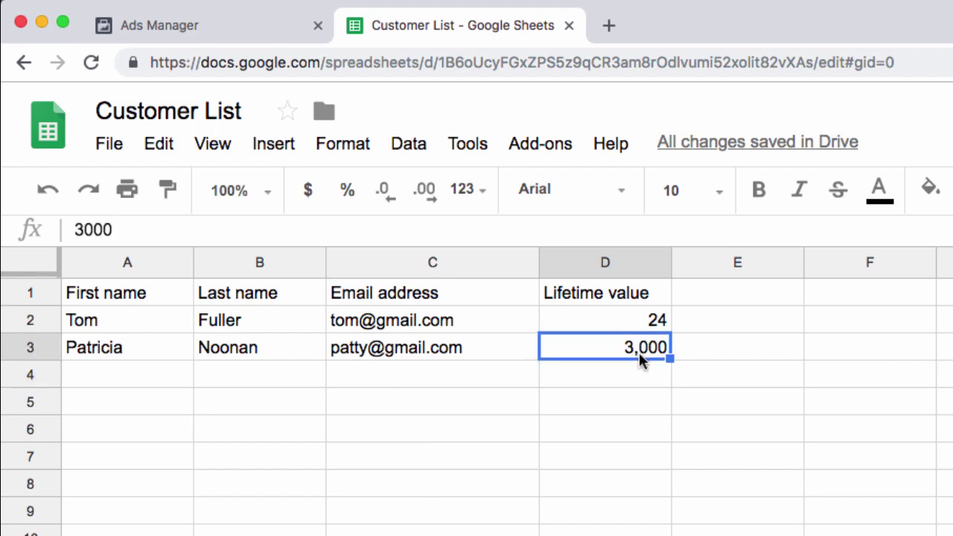
Step: Change the lifetime value in D3 to the decimal amount 3000.34, without a thousands separator
double_click(639, 347)
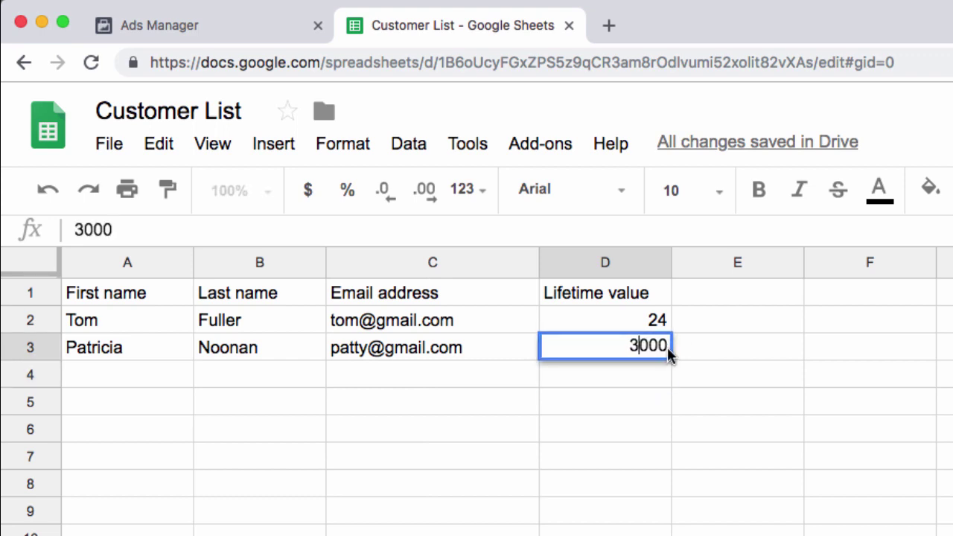
click(667, 347)
text(.34)
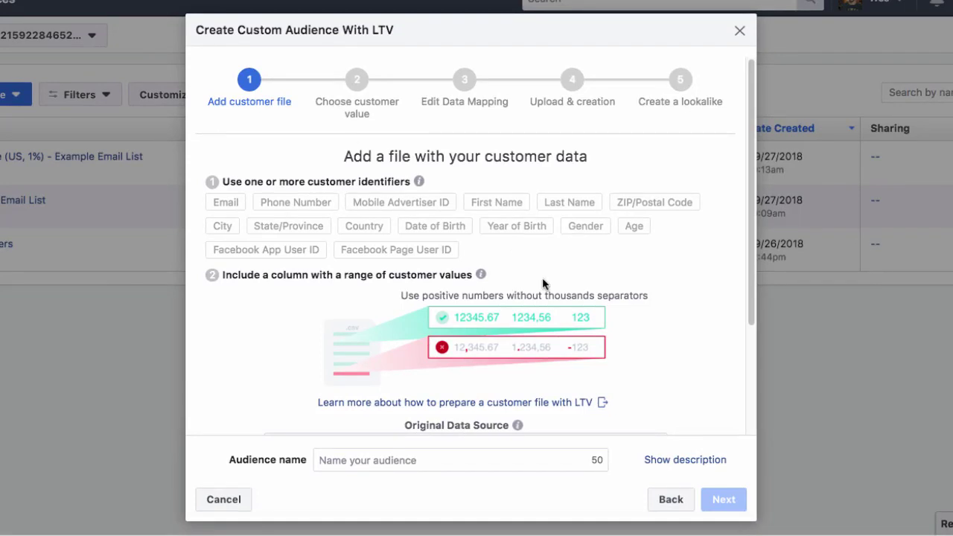
Step: In Ads Manager, name the custom audience with LTV "Example LTV"
scroll(543, 283, down, 3)
click(431, 462)
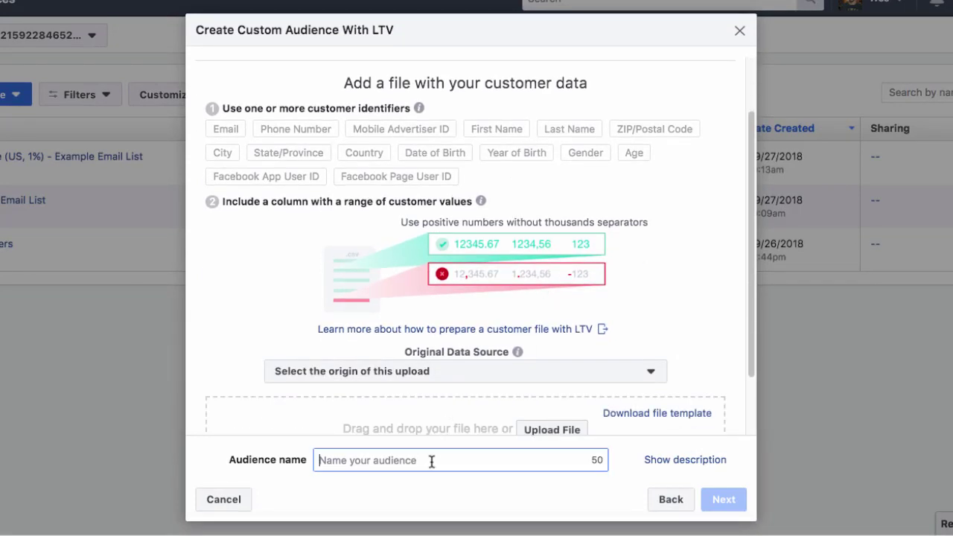
text(Example )
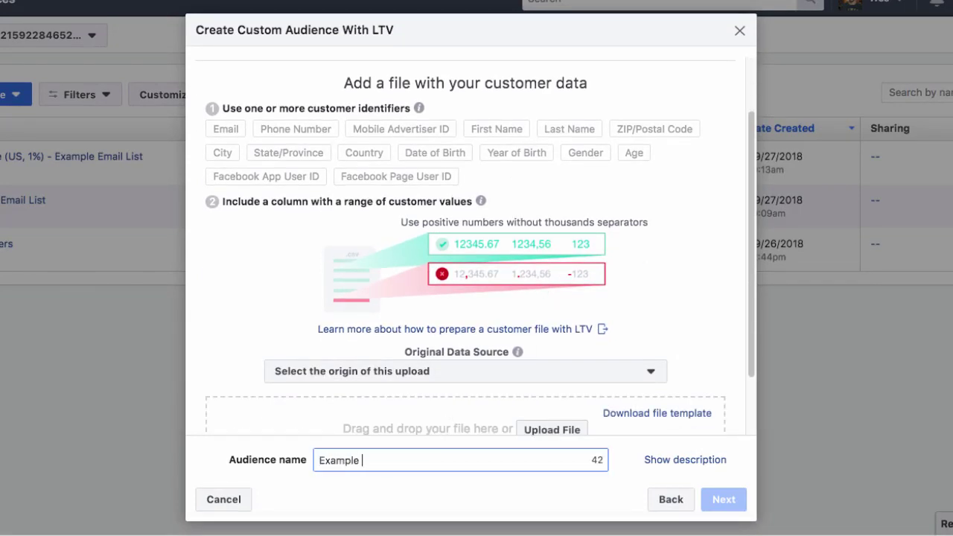
text(LT)
key(BackSpace)
text(LTV)
Step: Add Example Email List.csv as the customer file, set its original data source to Directly from customers, and proceed
scroll(562, 402, down, 3)
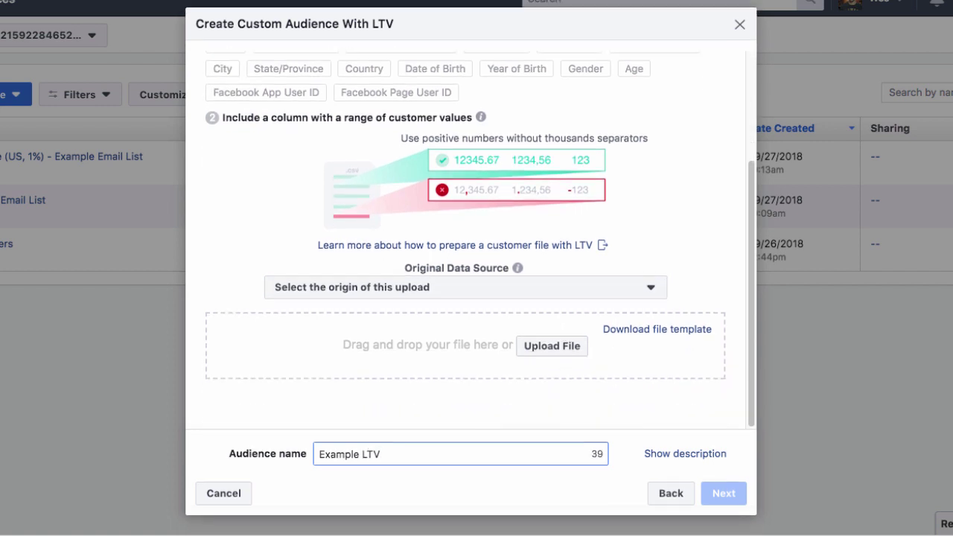
drag(771, 305, 419, 347)
click(611, 287)
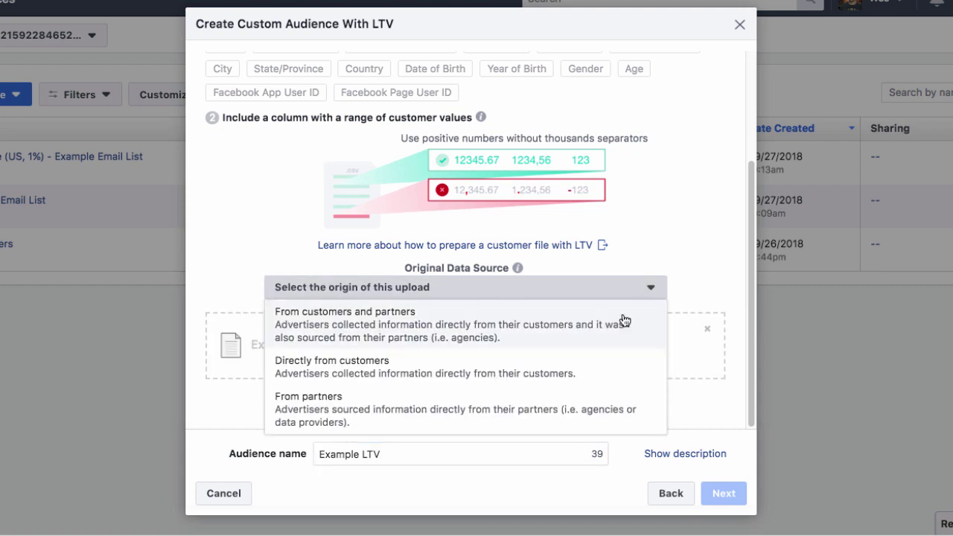
click(593, 362)
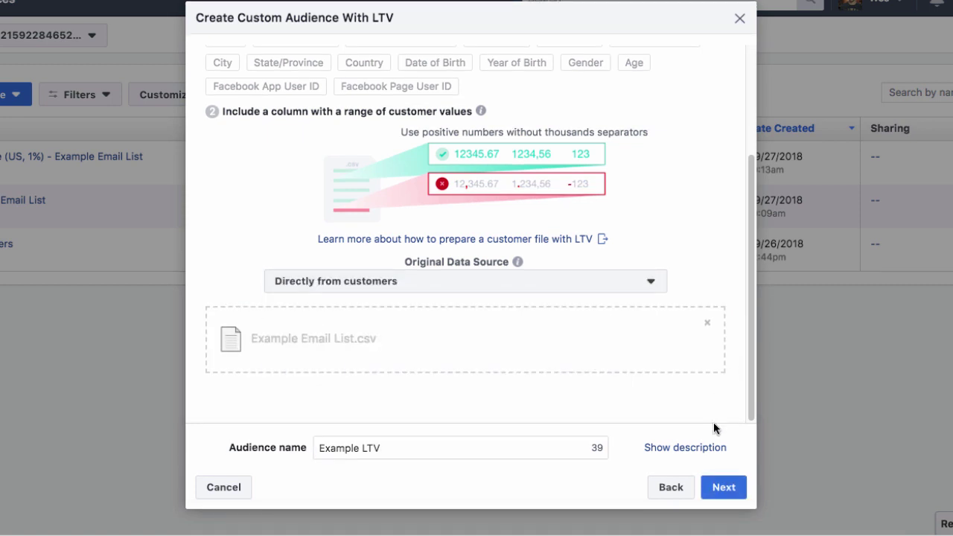
click(723, 489)
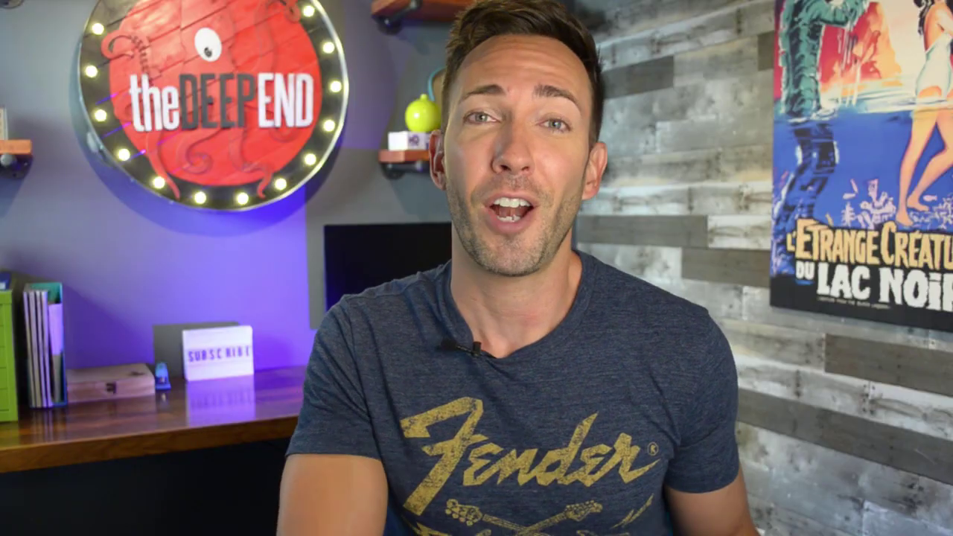